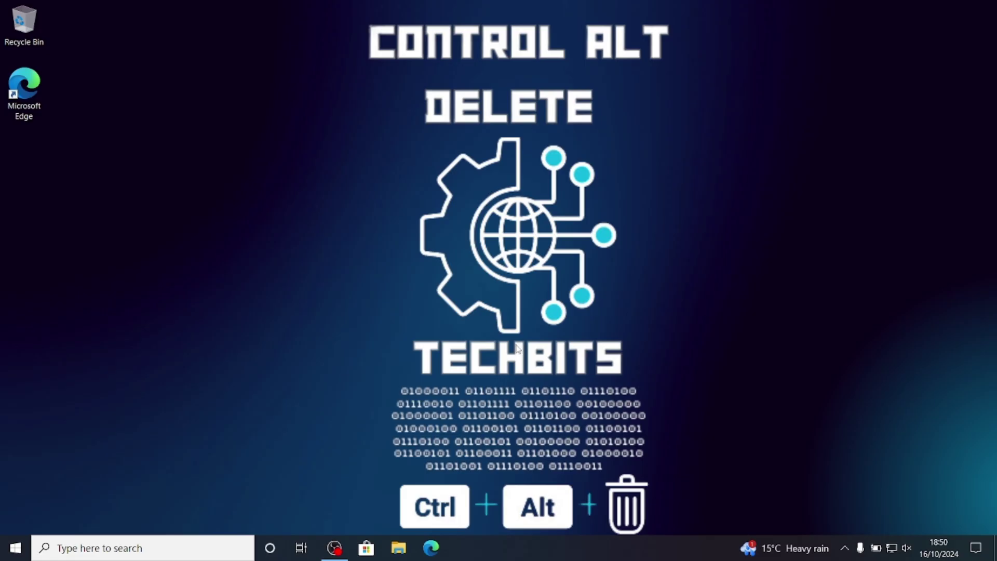
# Launch Microsoft Edge from the Windows 10 taskbar.
pyautogui.click(436, 550)
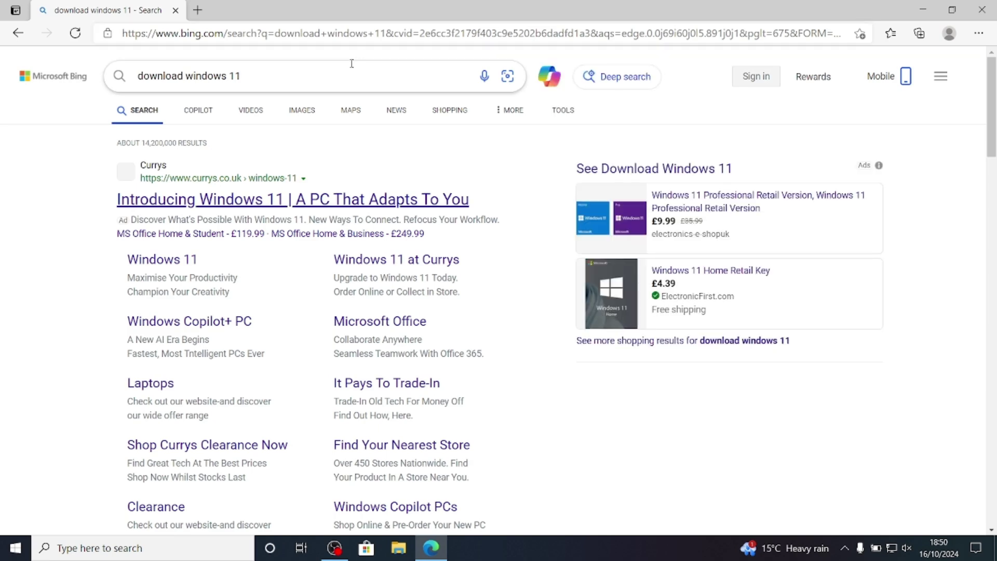
# Scroll the Bing results for 'download windows 11' to reach Microsoft's Download Windows 11 link.
pyautogui.scroll(-7, 318, 202)
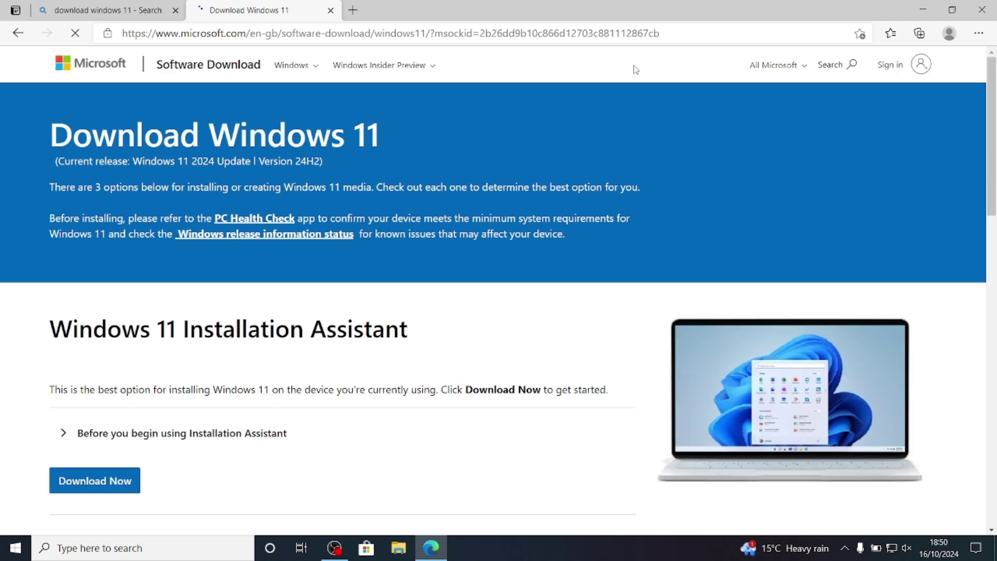
# Download and run mediacreationtool.exe from Create Windows 11 Installation Media, then minimise Edge.
pyautogui.scroll(-2, 635, 69)
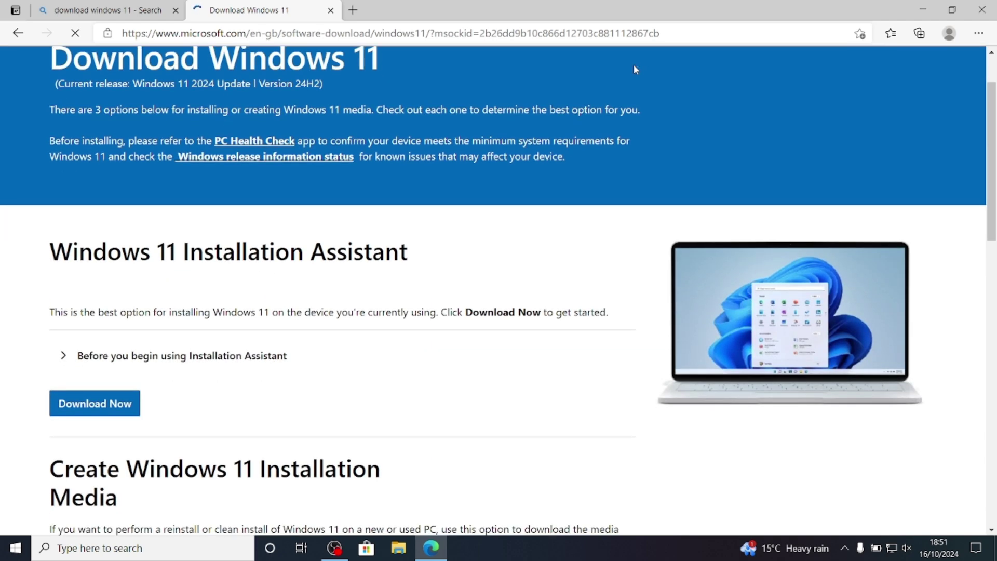
pyautogui.scroll(-5, 636, 69)
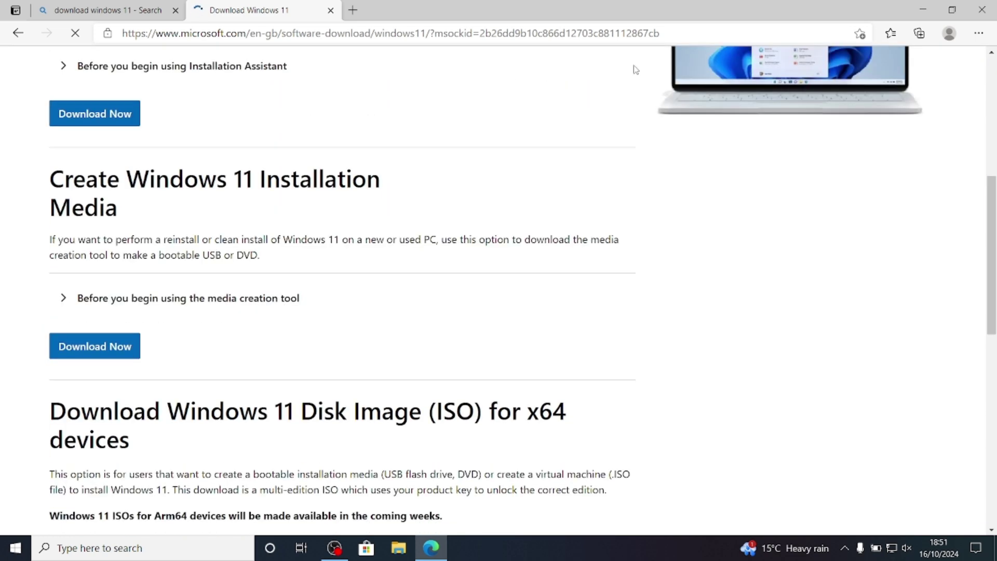
pyautogui.click(100, 348)
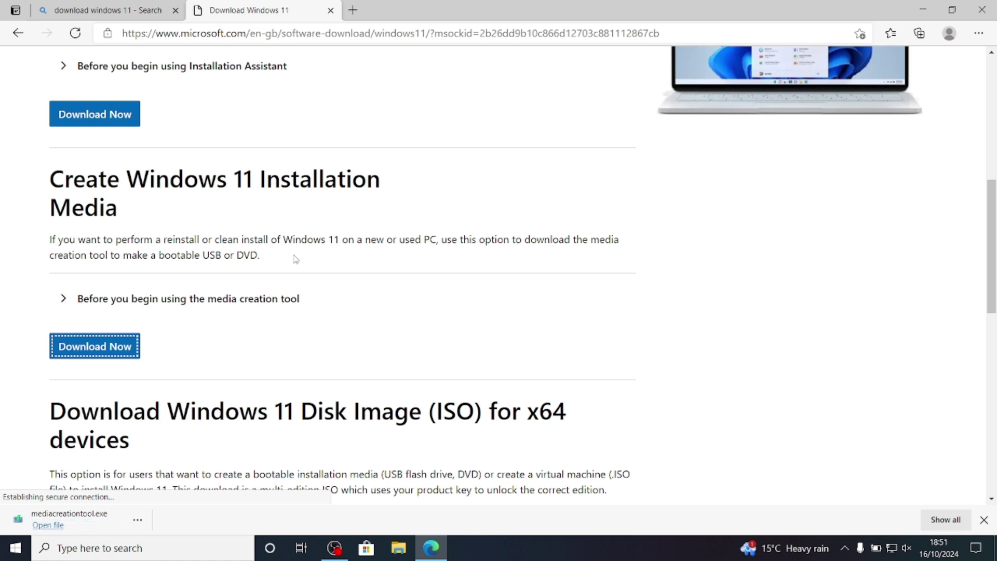
pyautogui.click(61, 525)
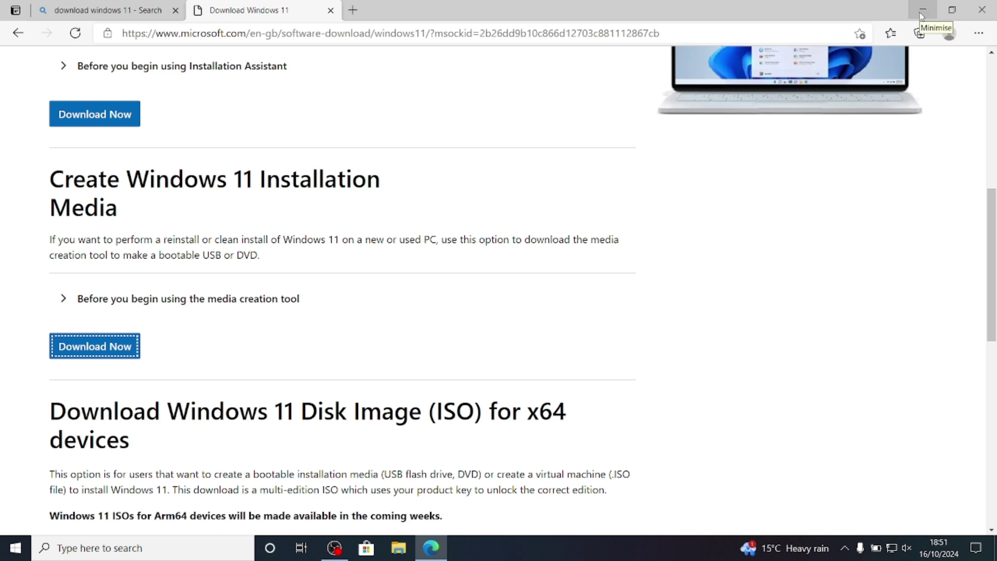
pyautogui.click(921, 12)
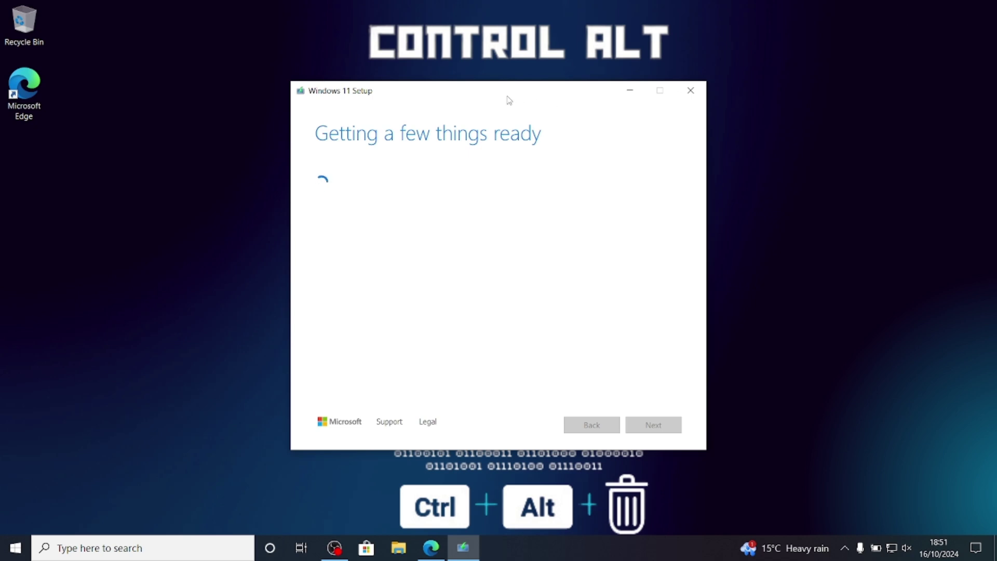
# Accept the licence terms and keep the recommended language and edition for this PC.
pyautogui.moveTo(509, 100)
pyautogui.mouseDown()
pyautogui.moveTo(507, 77)
pyautogui.moveTo(513, 84)
pyautogui.mouseUp()
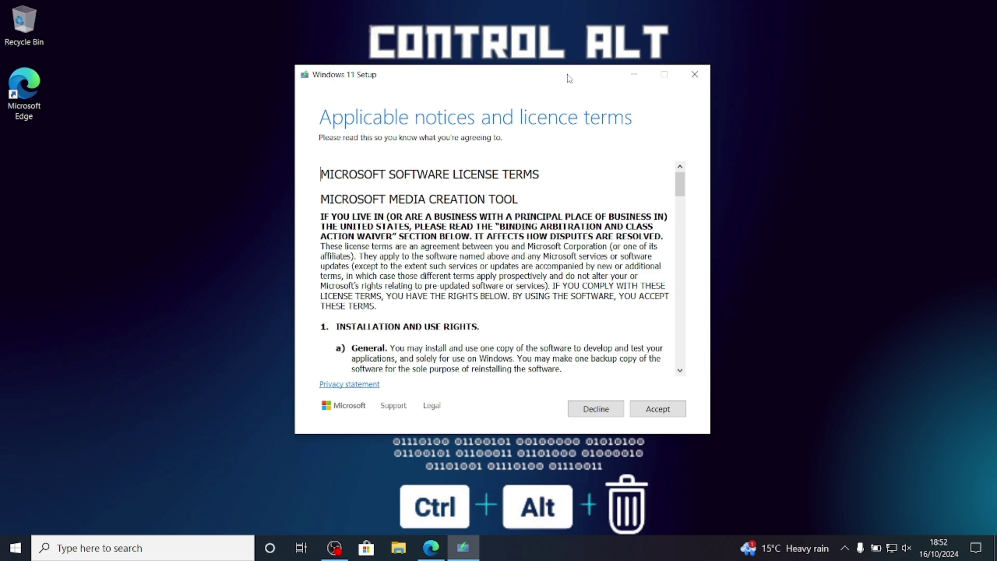
pyautogui.click(660, 411)
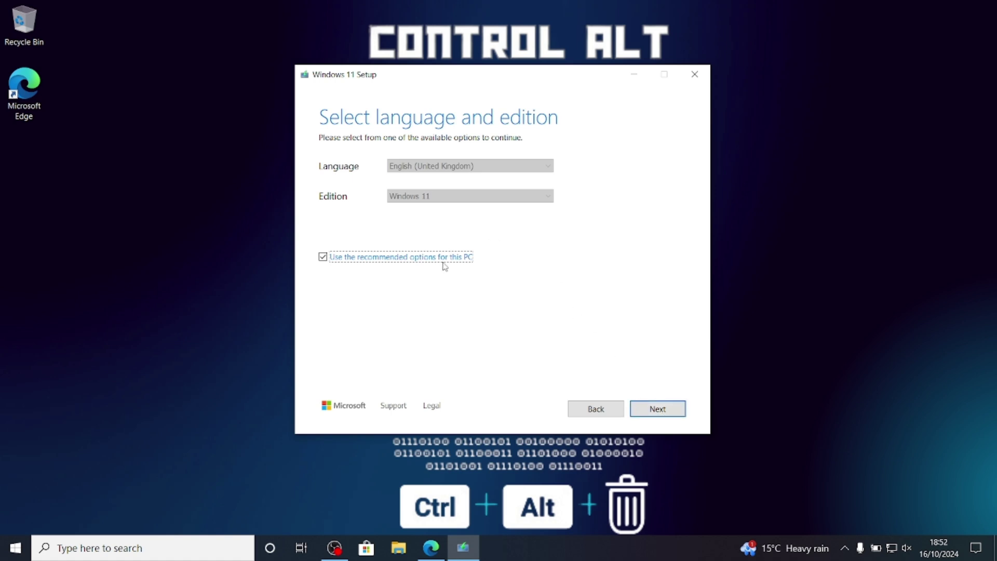
pyautogui.click(322, 257)
pyautogui.click(474, 195)
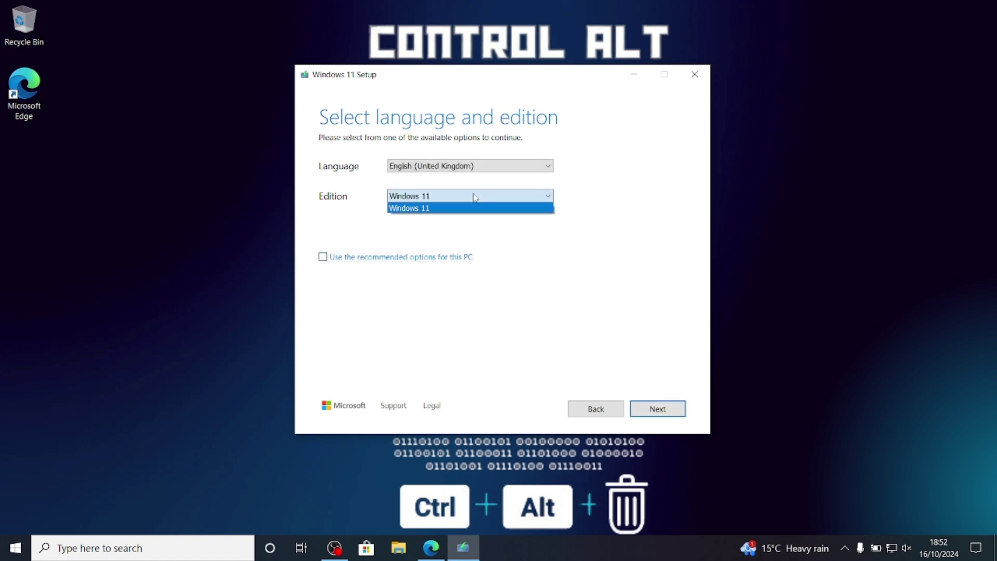
pyautogui.click(487, 176)
pyautogui.click(486, 166)
pyautogui.click(487, 166)
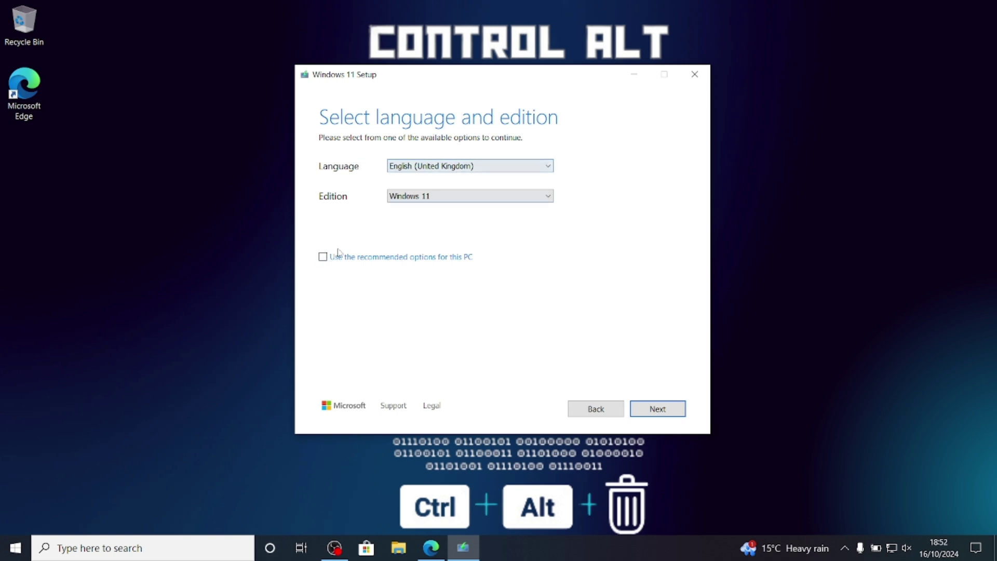
pyautogui.click(323, 257)
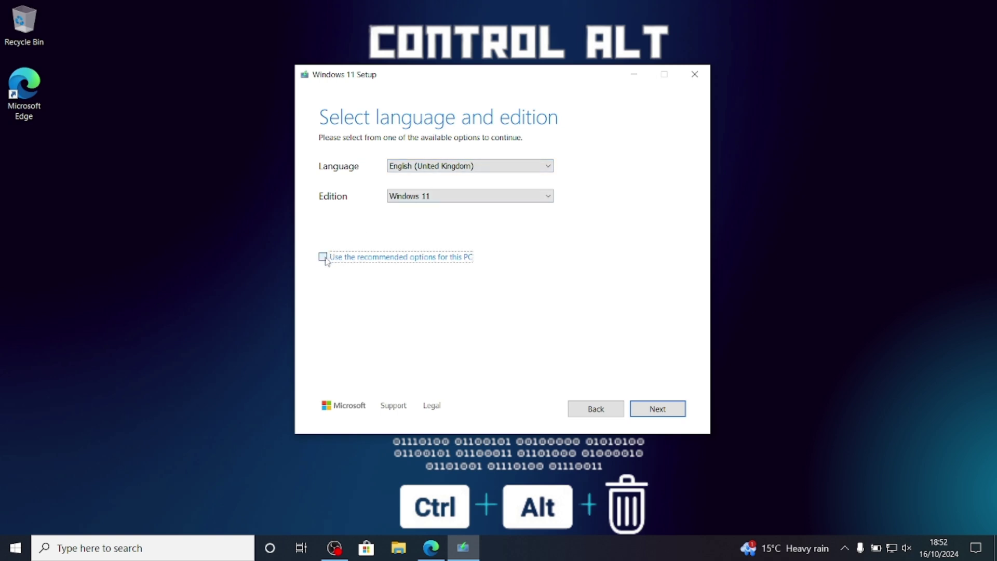
pyautogui.click(676, 413)
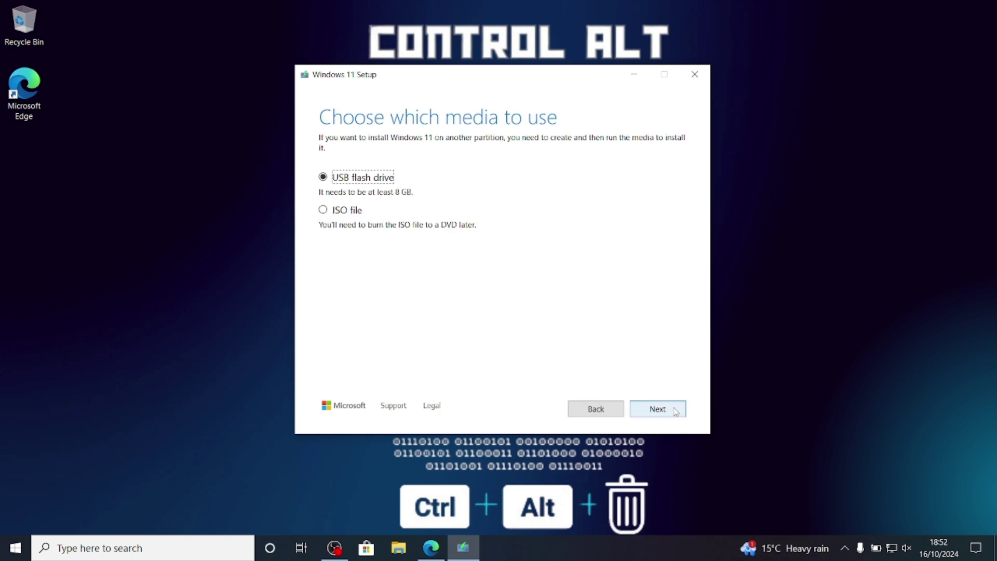
# Choose USB flash drive as the installation media.
pyautogui.click(323, 210)
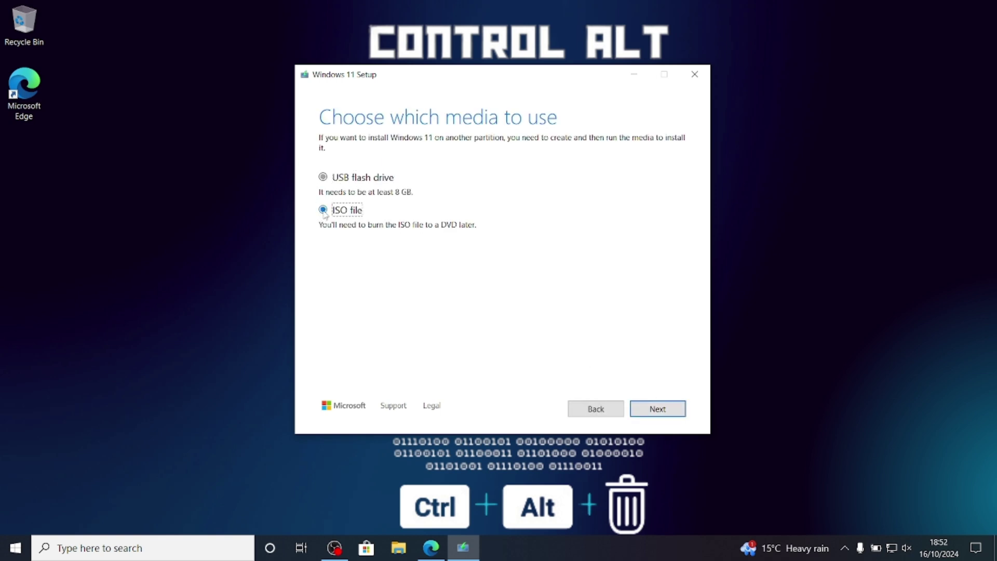
pyautogui.click(323, 177)
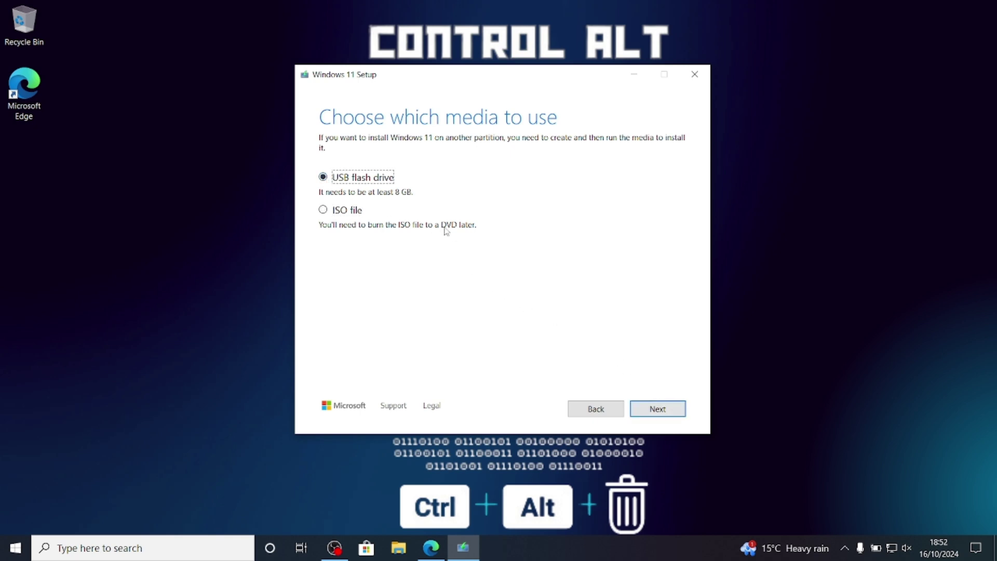
pyautogui.click(663, 410)
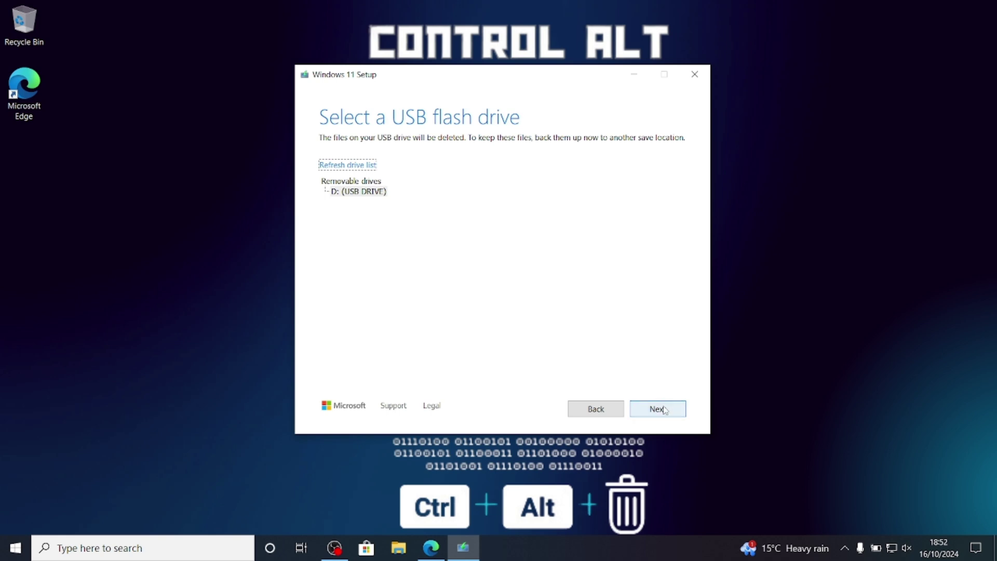
# Write Windows 11 to the D: (USB DRIVE) and finish once the drive is ready.
pyautogui.click(666, 411)
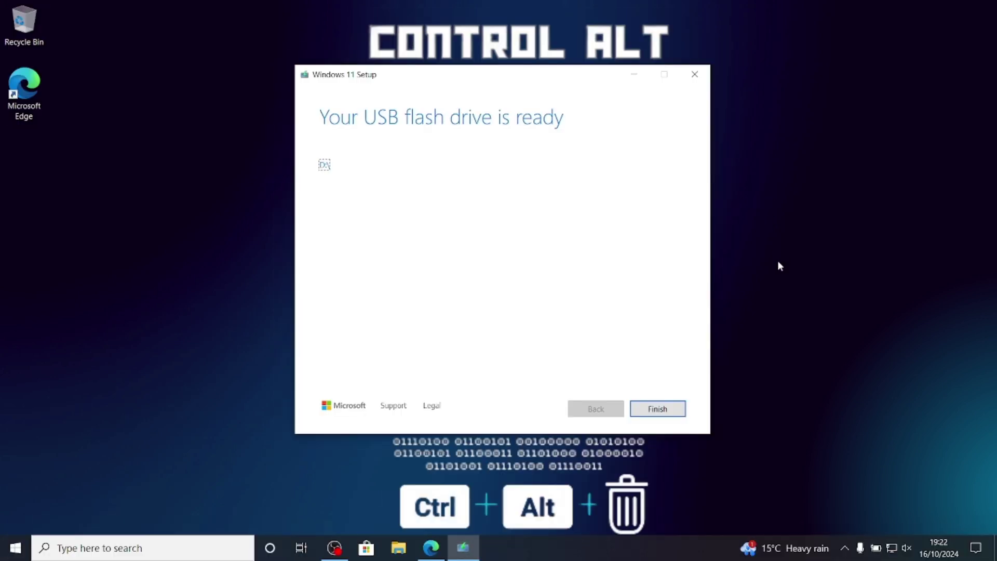
pyautogui.click(660, 410)
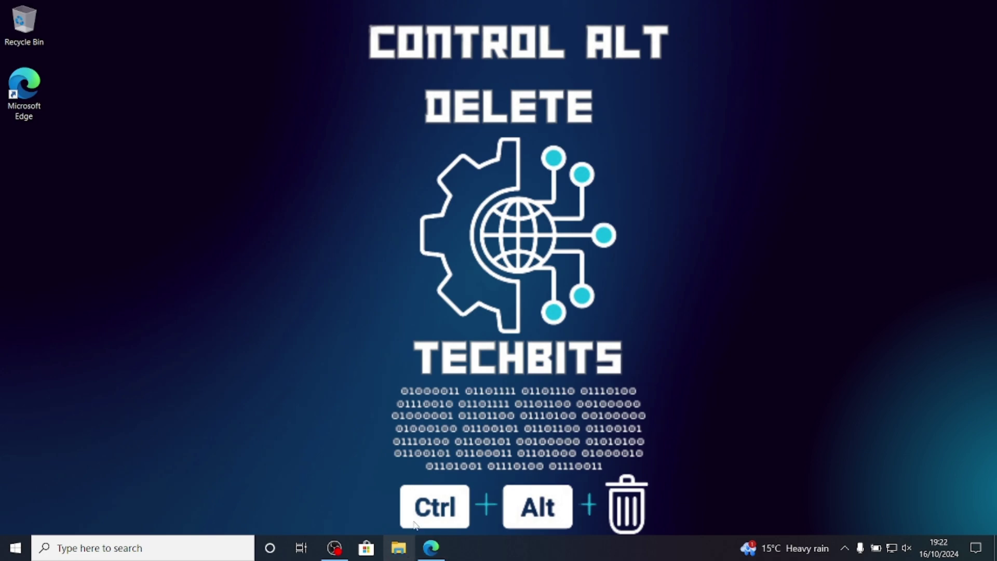
# Open the ESD-USB (D:) drive in File Explorer.
pyautogui.click(413, 541)
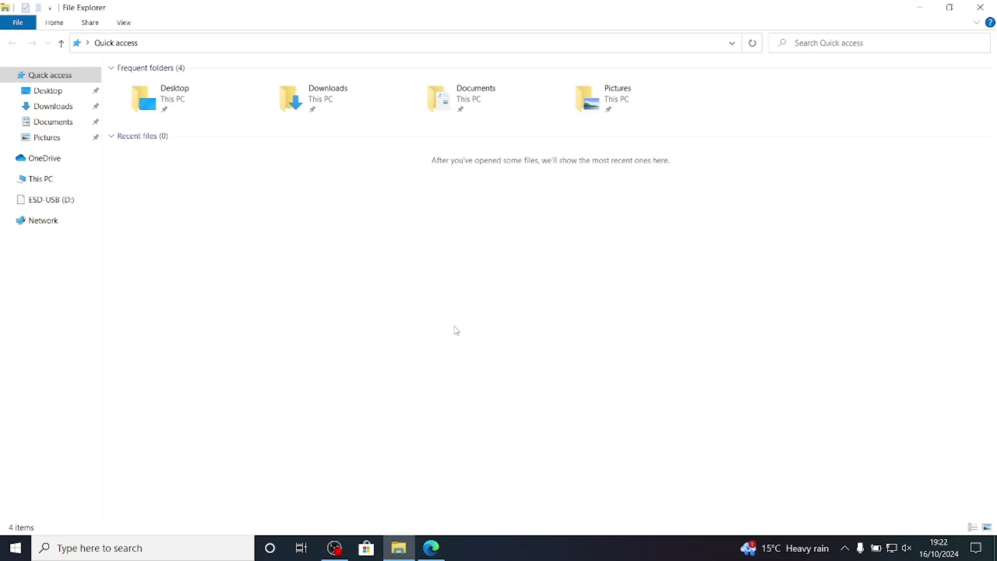
pyautogui.click(62, 207)
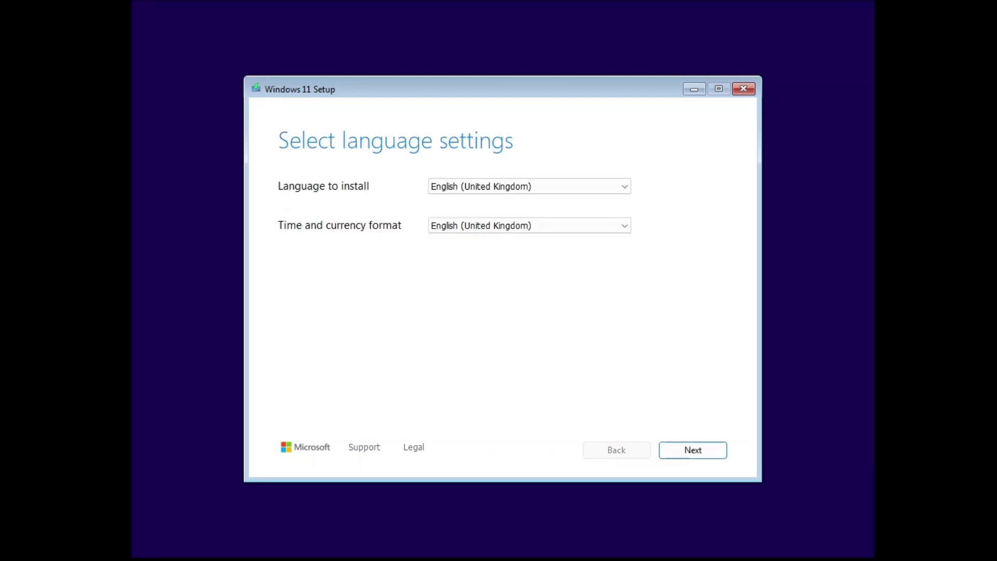
# Keep English (United Kingdom) language and keyboard settings and agree to erase everything for Install Windows 11.
pyautogui.click(694, 451)
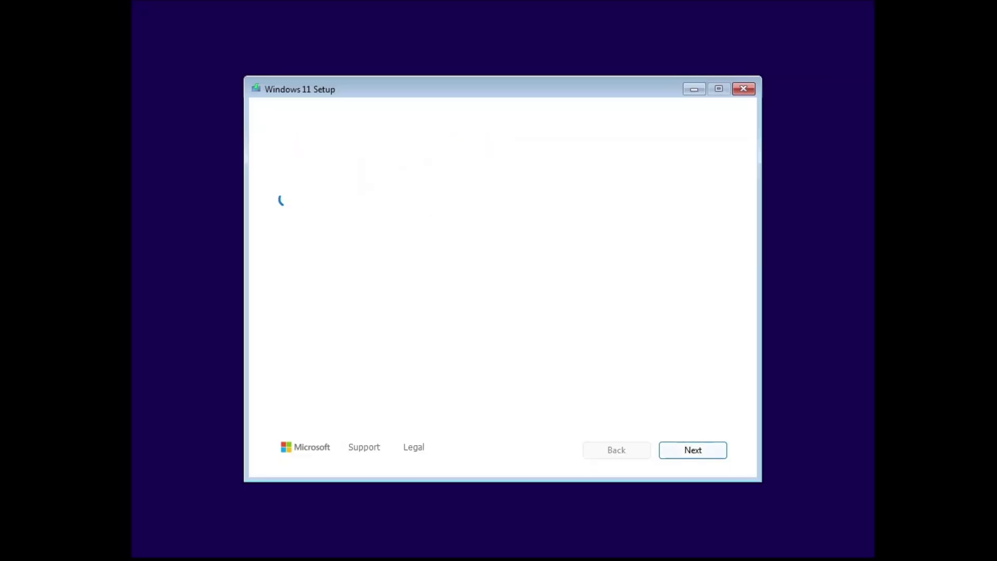
pyautogui.click(694, 454)
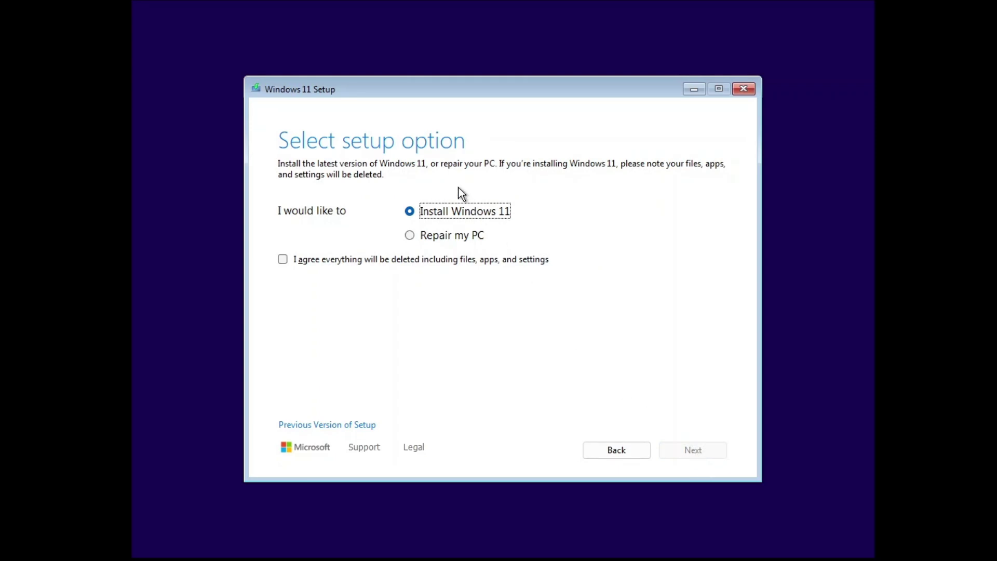
pyautogui.click(340, 260)
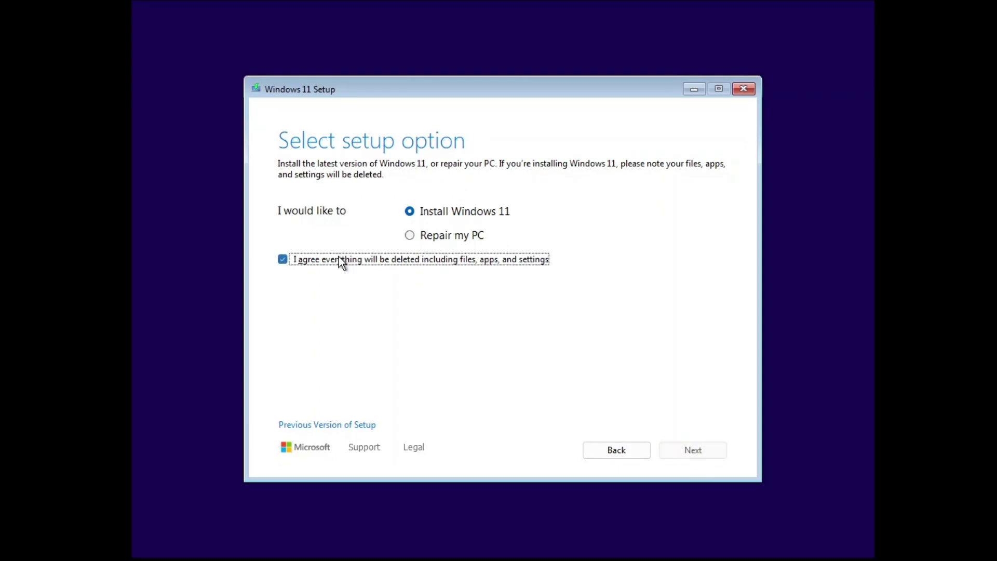
pyautogui.click(700, 449)
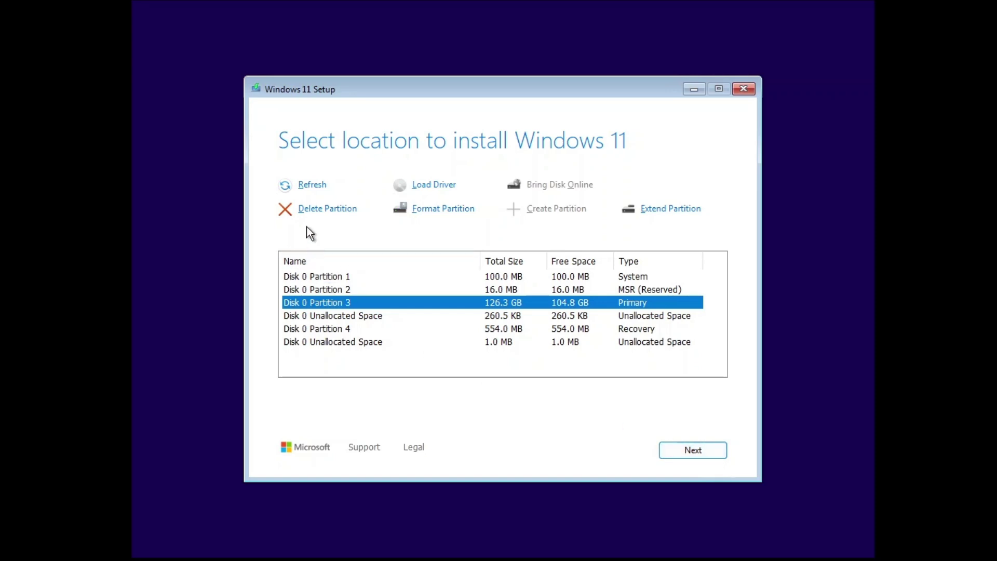
# Delete the 126.3 GB primary partition and install onto the resulting unallocated space.
pyautogui.click(314, 212)
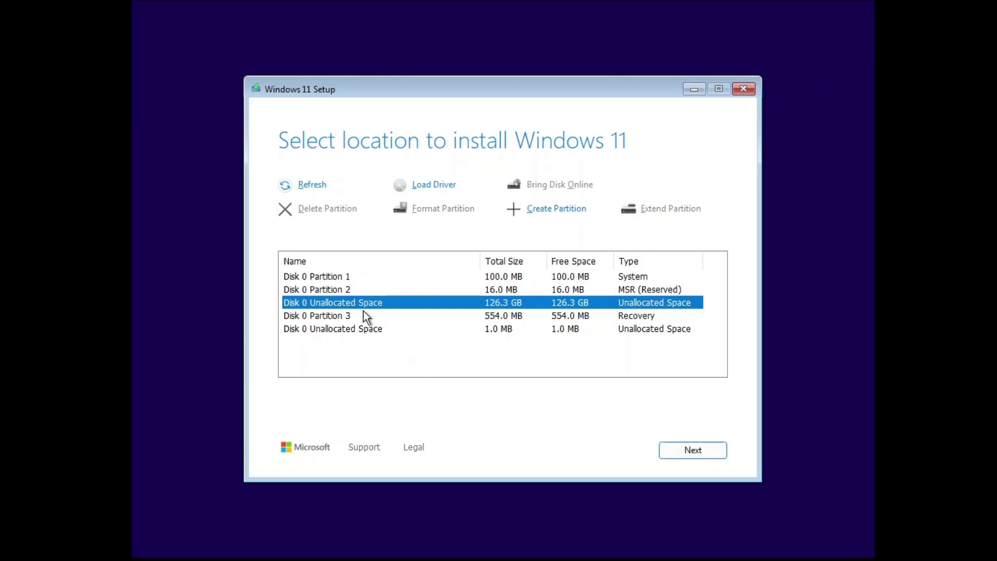
pyautogui.click(700, 457)
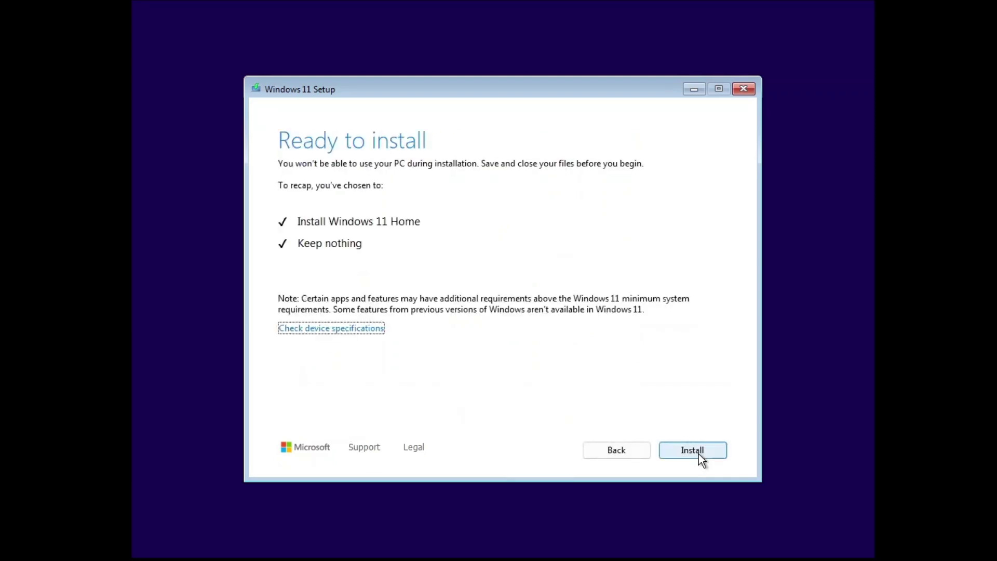
# Start installing Windows 11 Home, keeping nothing, and wait for setup to reboot.
pyautogui.click(699, 454)
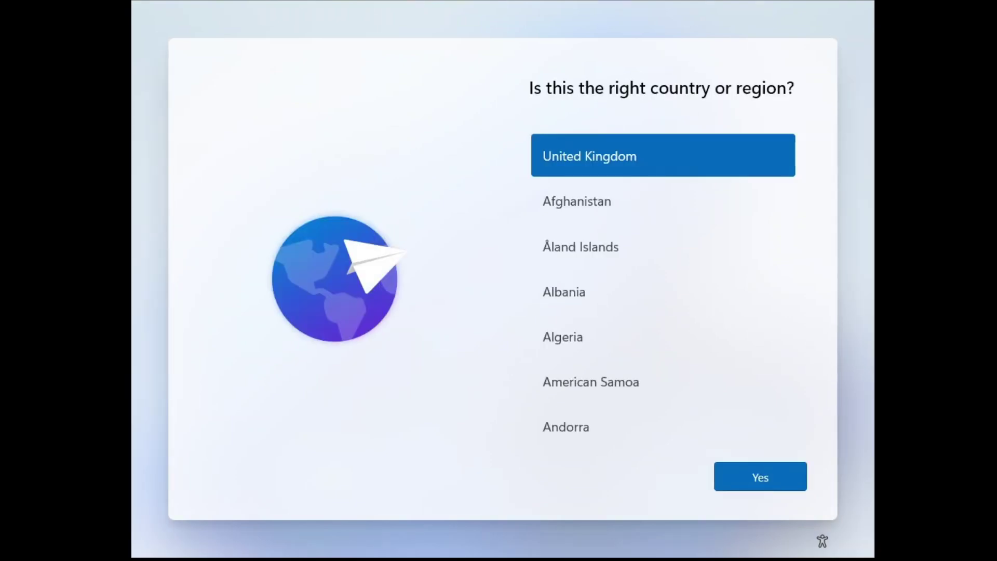
# Confirm United Kingdom as both the country and the keyboard layout.
pyautogui.click(791, 489)
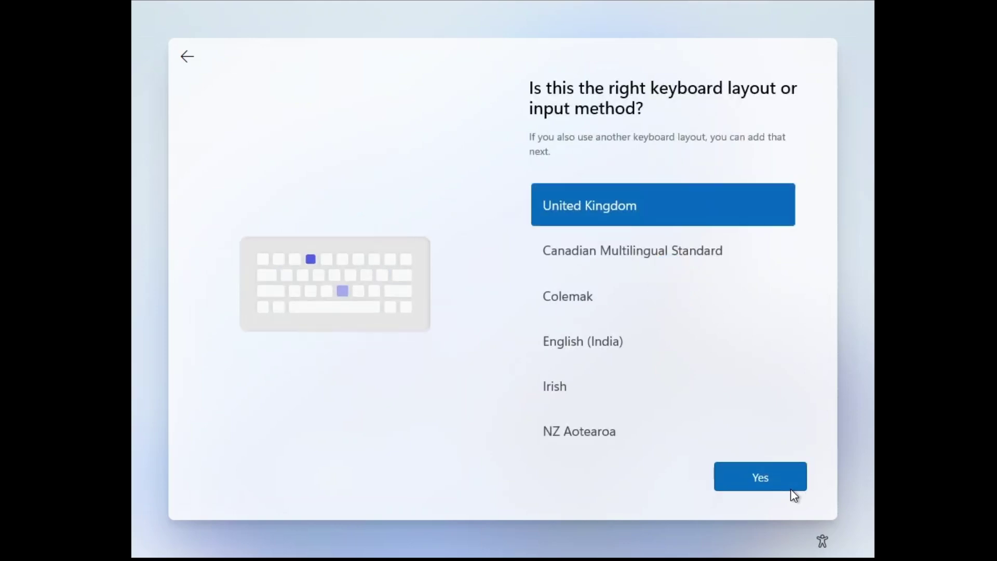
pyautogui.click(749, 484)
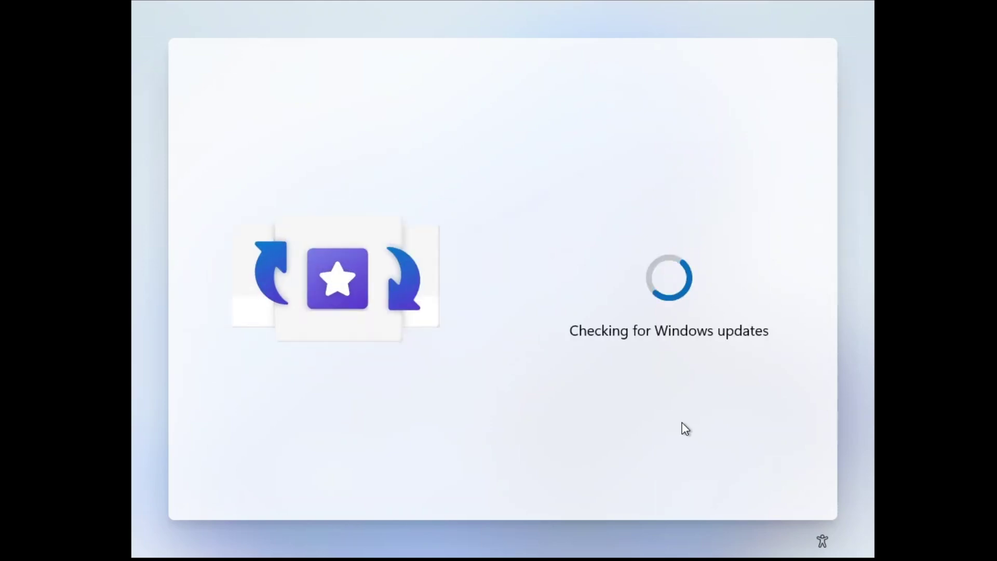
# Name the device 'ControlAlt'.
pyautogui.write('C')
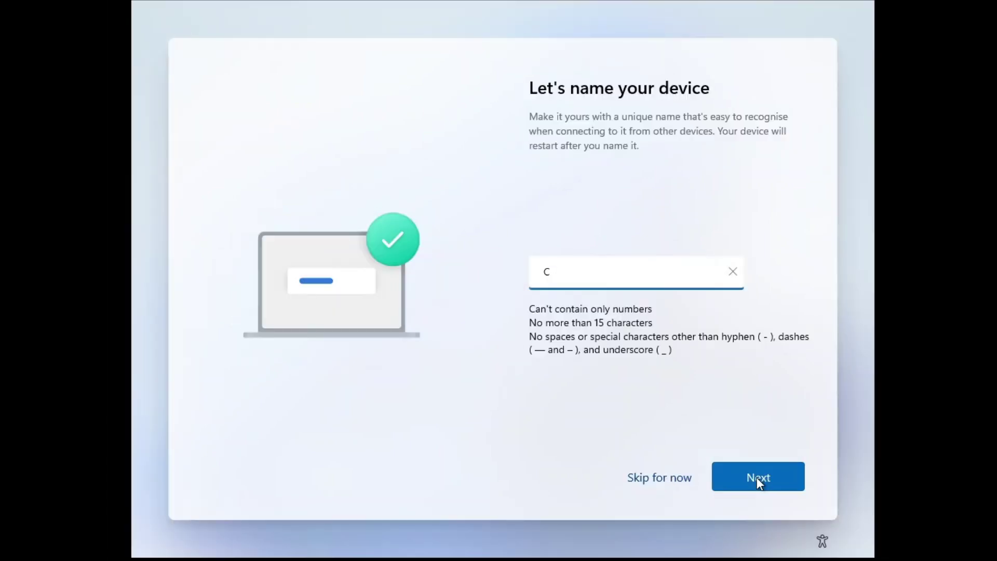
pyautogui.write('ontrolA')
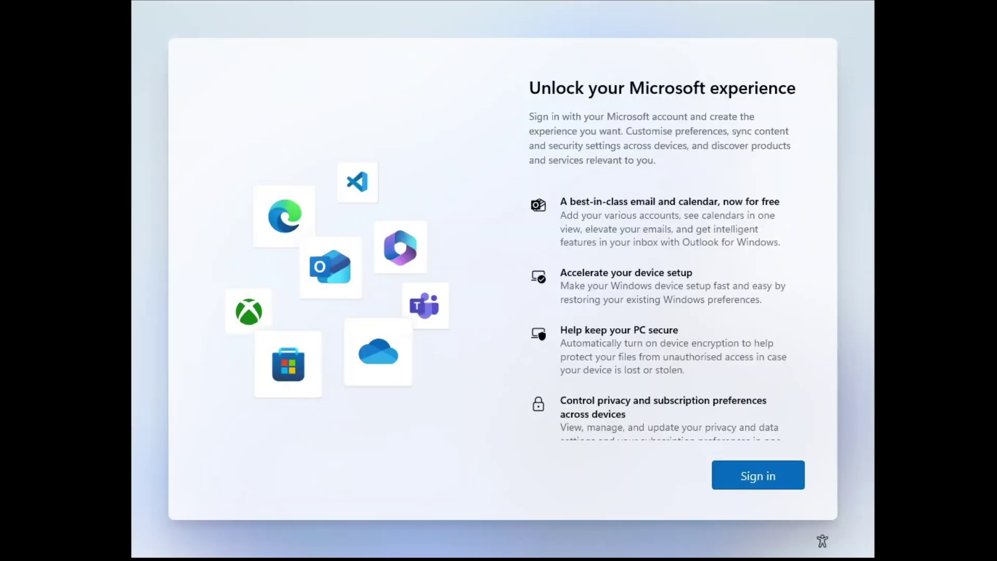
# Start sign-in and set a Windows Hello PIN, entering it in New PIN and Confirm PIN.
pyautogui.click(776, 485)
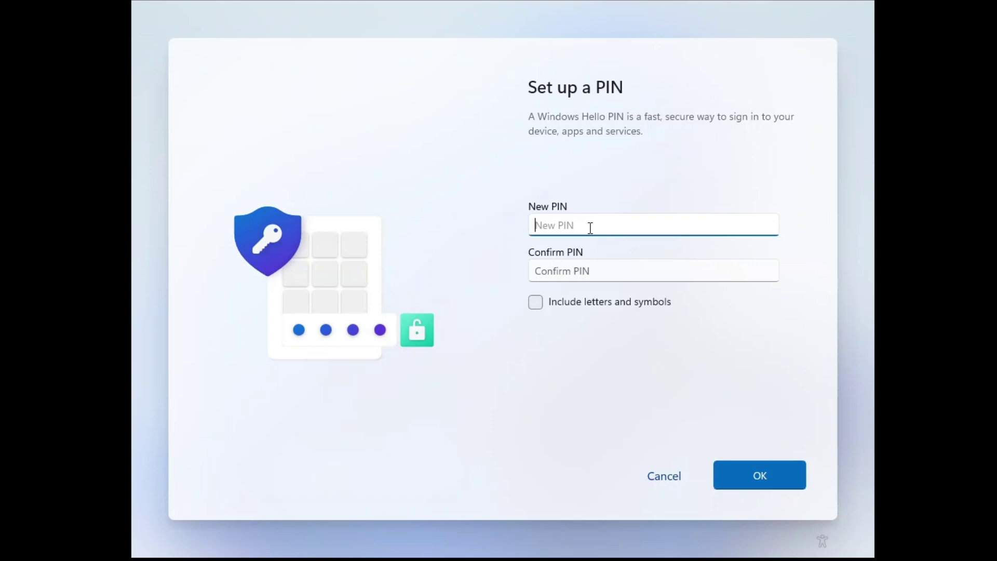
pyautogui.write('1234')
pyautogui.press('Tab')
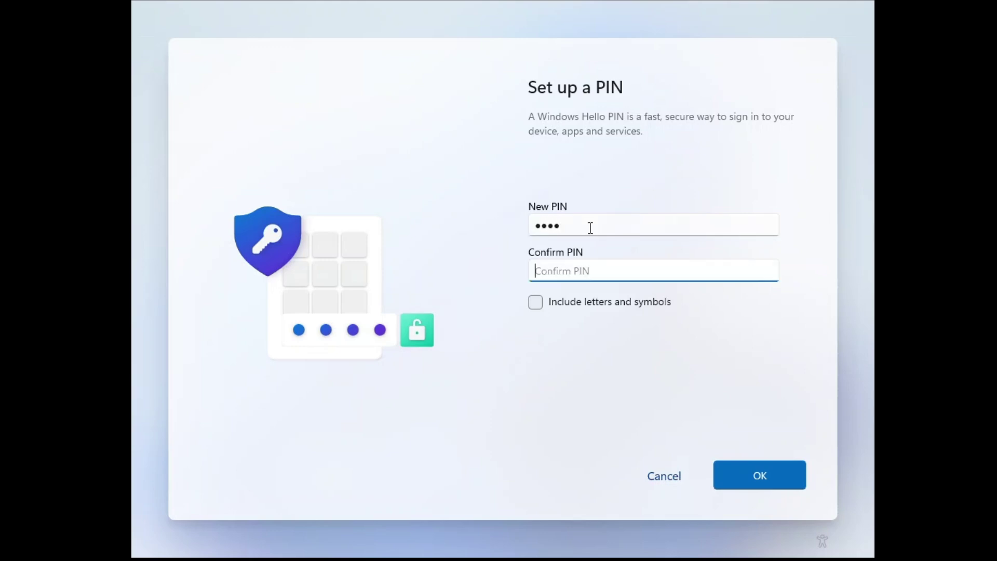
pyautogui.write('1234')
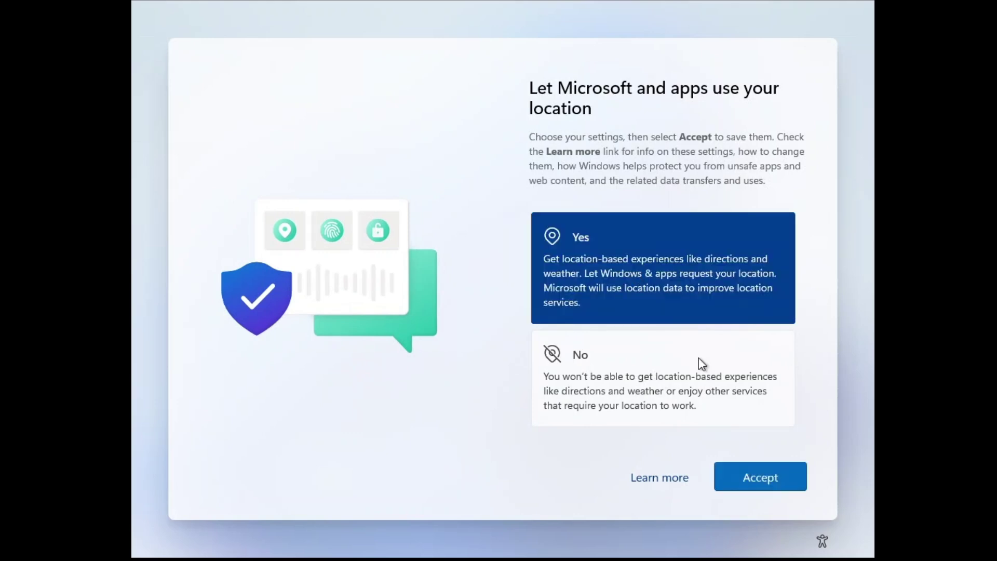
# Allow location and Find my device, and choose to send optional diagnostic data.
pyautogui.click(759, 481)
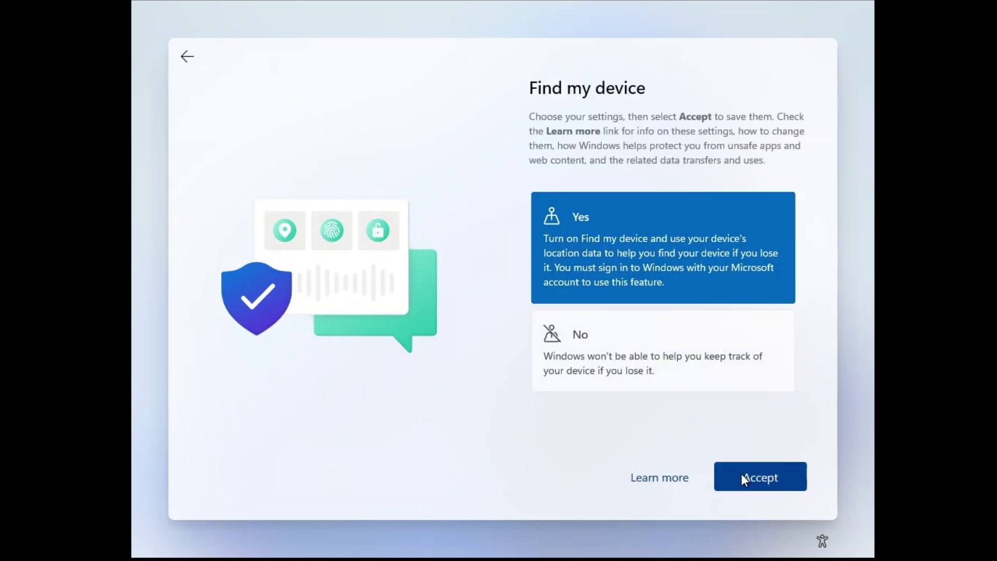
pyautogui.click(743, 479)
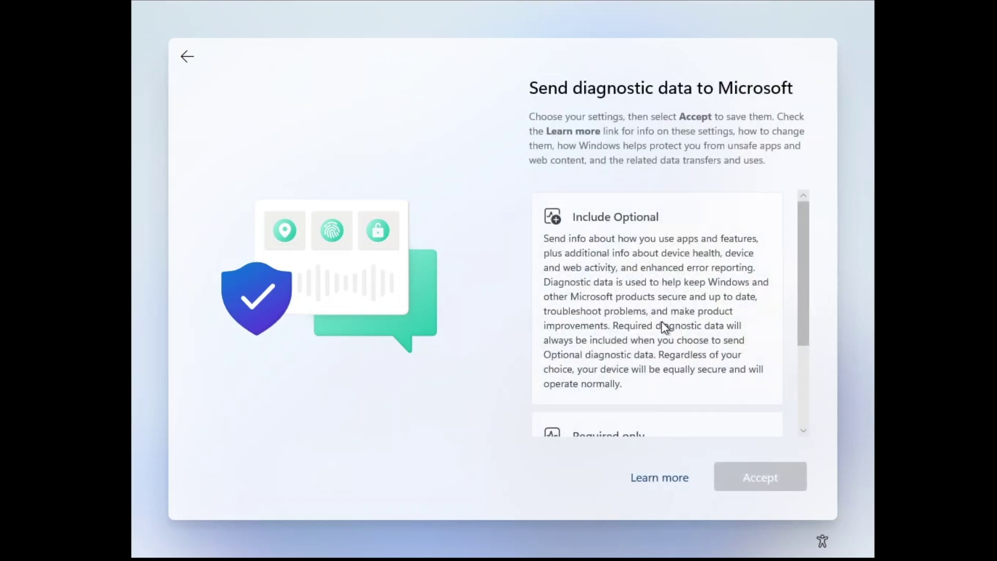
pyautogui.click(664, 327)
pyautogui.click(746, 476)
# Share inking and typing data and opt in to tailored experiences.
pyautogui.click(632, 255)
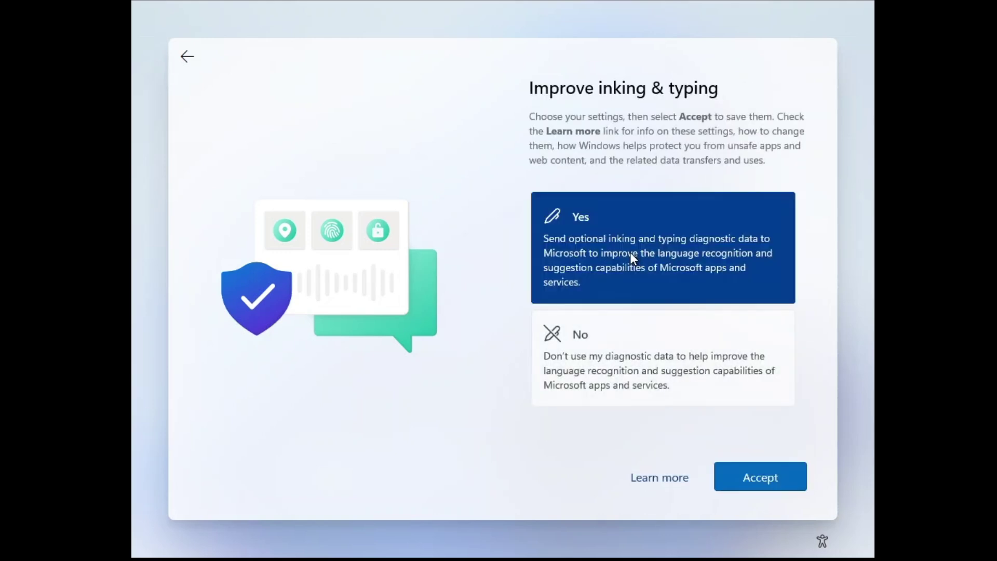
pyautogui.click(760, 486)
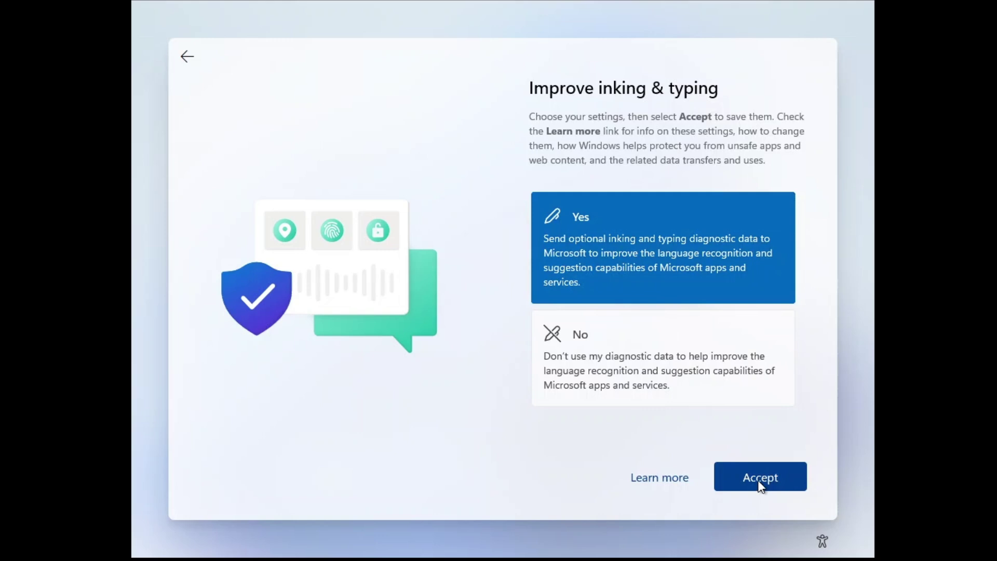
pyautogui.click(613, 262)
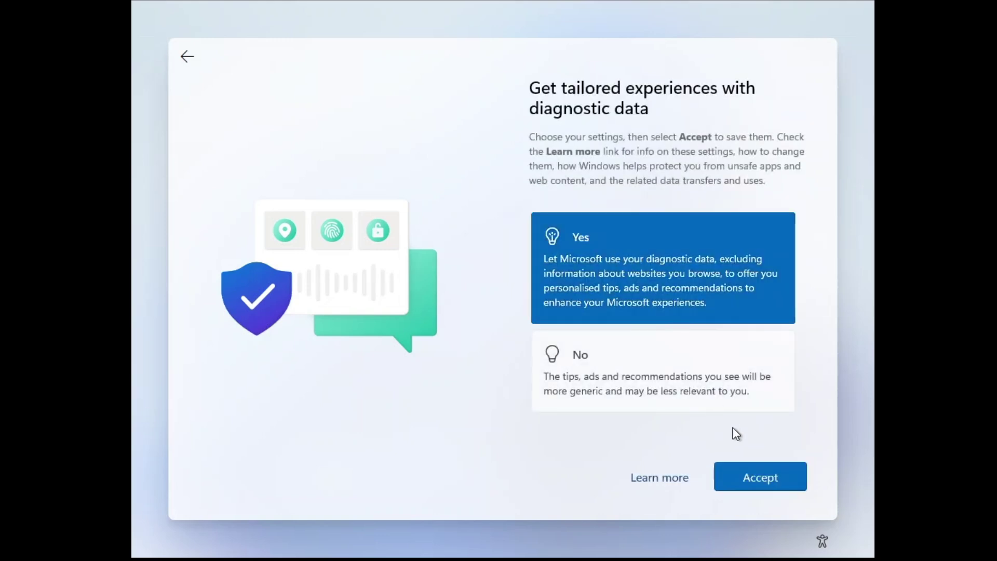
pyautogui.click(756, 480)
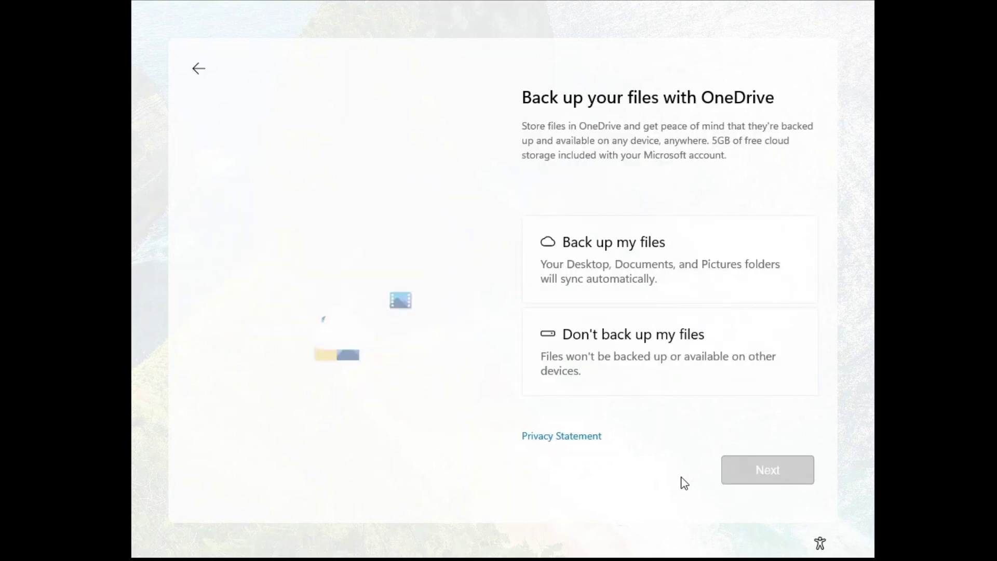
# Decline OneDrive file backup and skip the PC Game Pass offer.
pyautogui.click(624, 360)
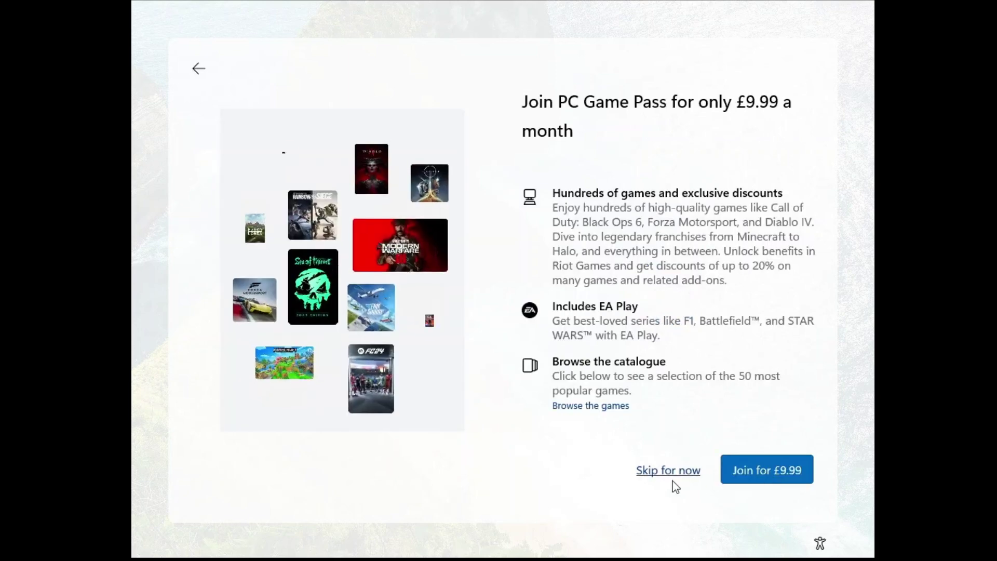
pyautogui.click(672, 474)
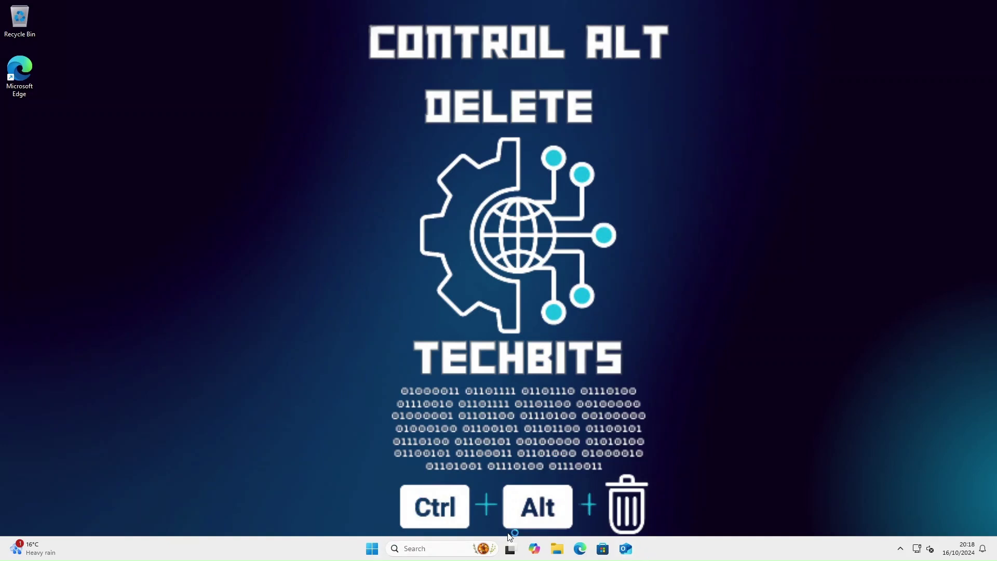
# Search 'about', open About your PC, and highlight the Windows 11 Home edition value.
pyautogui.click(418, 549)
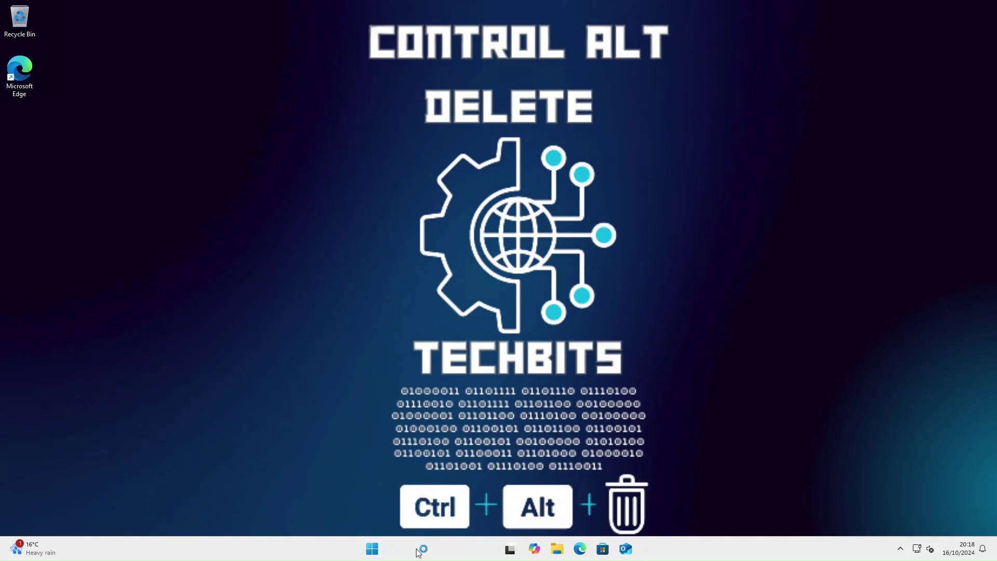
pyautogui.write('about')
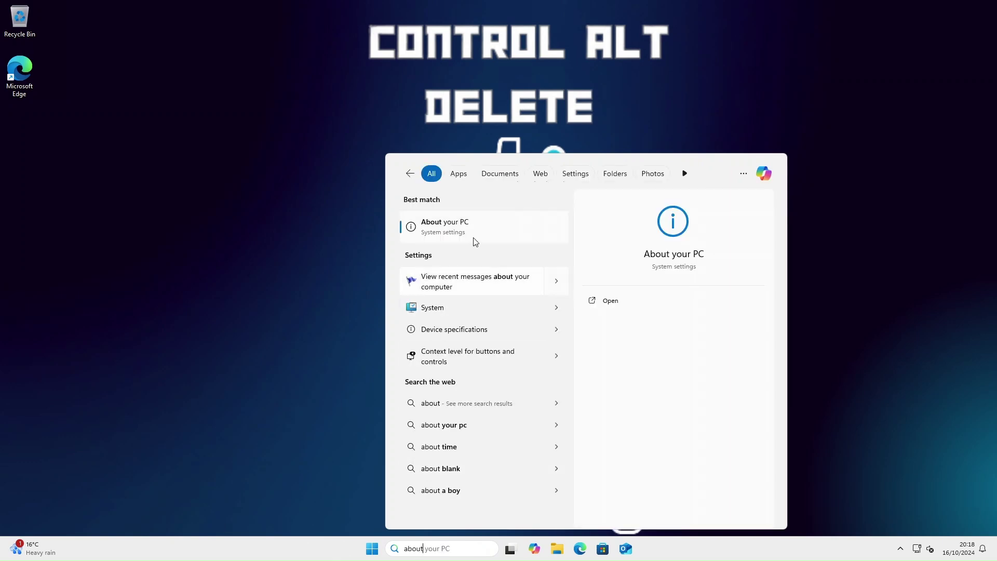
pyautogui.click(476, 235)
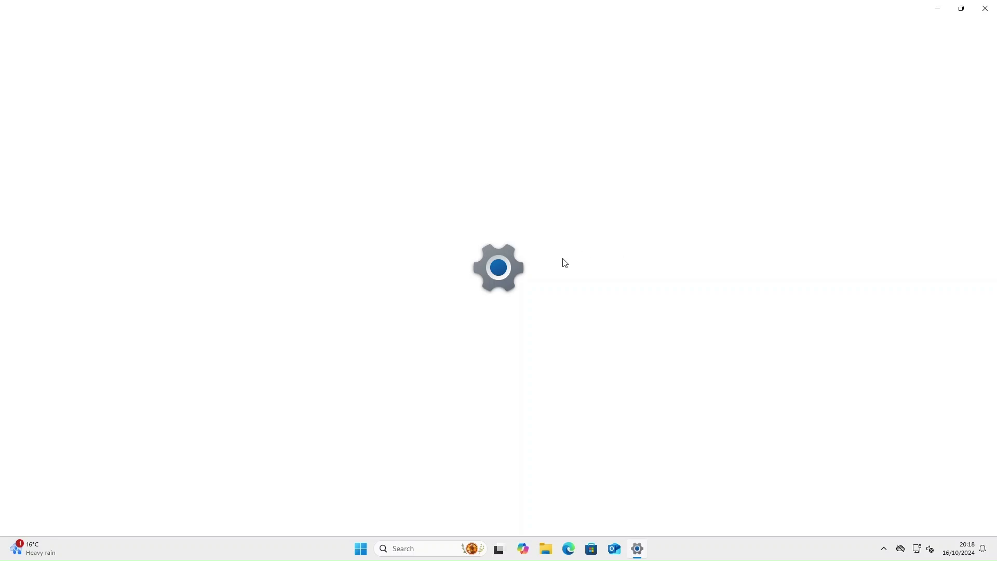
pyautogui.scroll(-3, 537, 266)
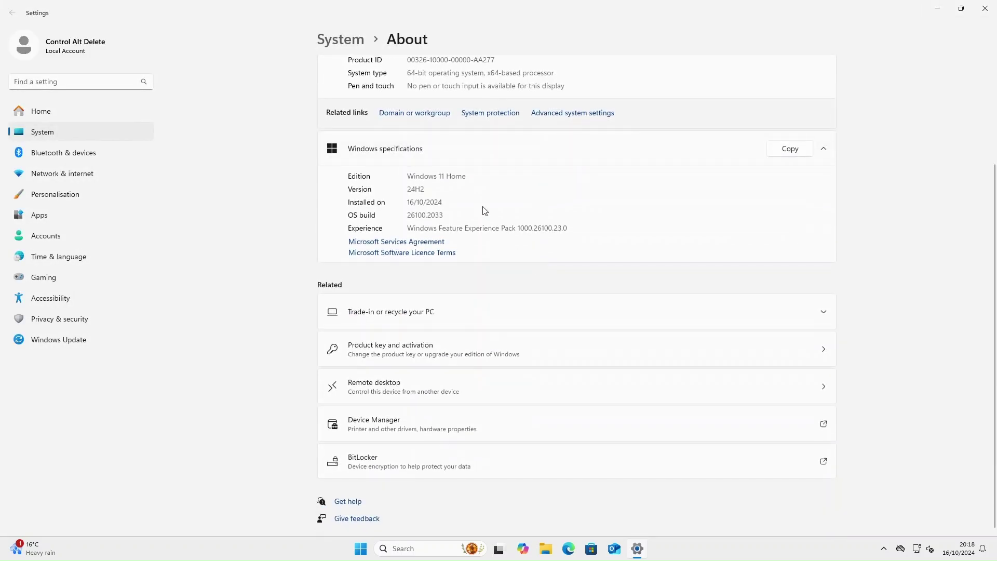
pyautogui.moveTo(467, 176); pyautogui.dragTo(409, 180)
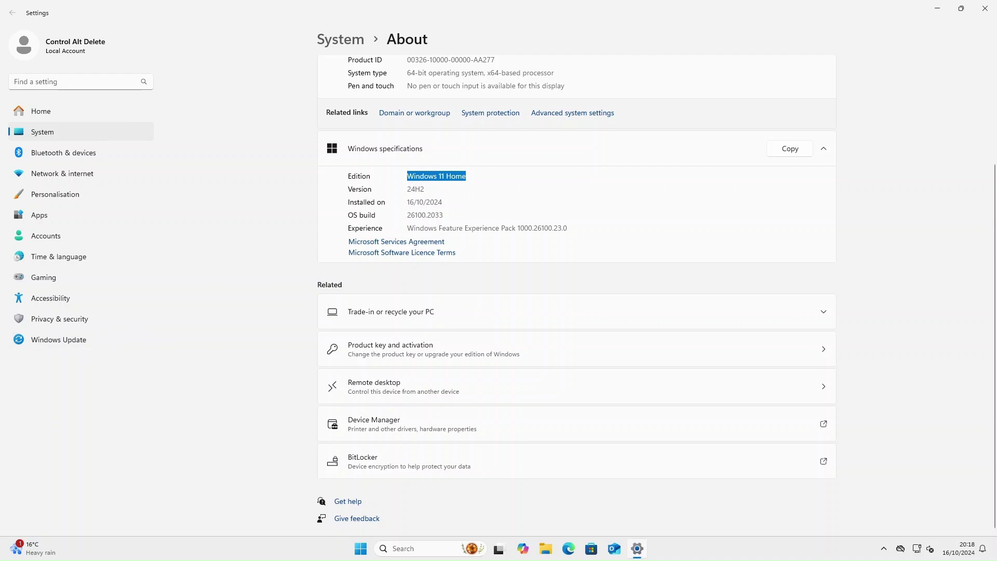